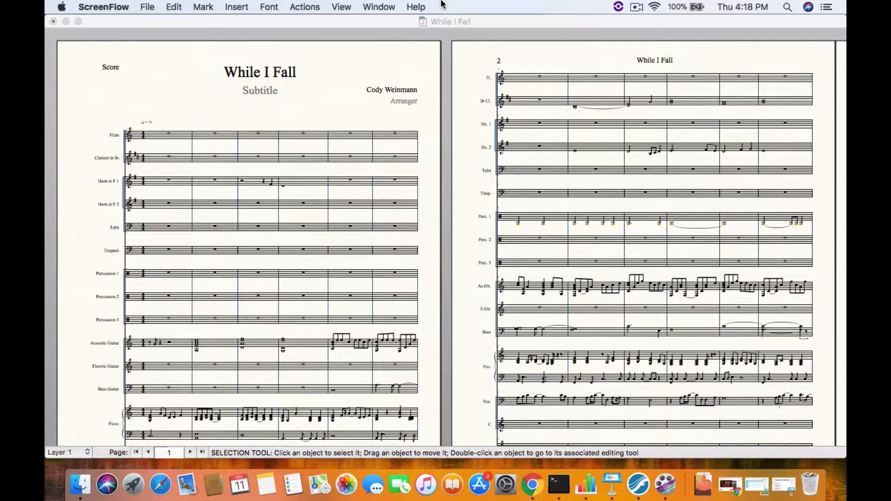
- Switch to the While I Fall score in Finale and display the Main Tool Palette
{"action": "left_click", "coordinate": [637, 486]}
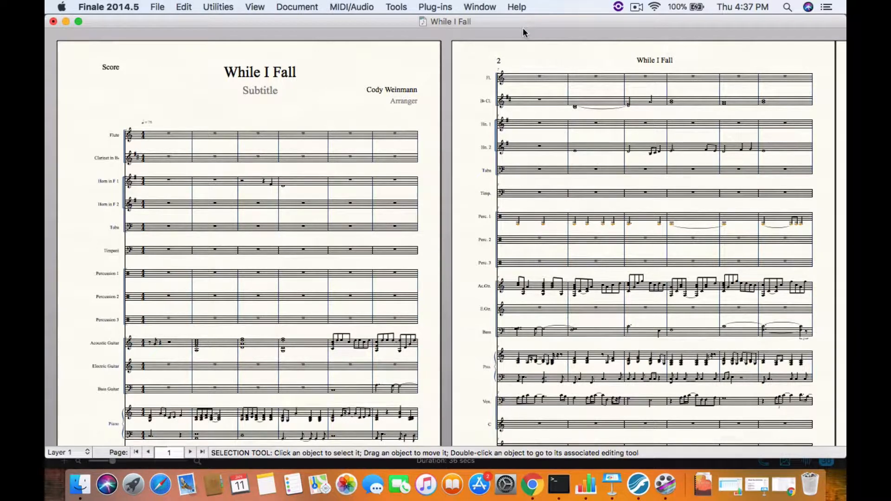
{"action": "left_click", "coordinate": [481, 7]}
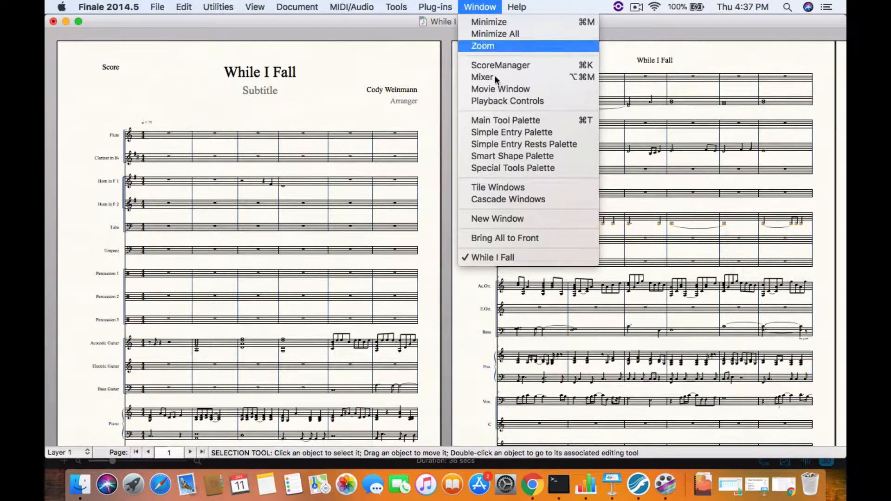
{"action": "left_click", "coordinate": [508, 121]}
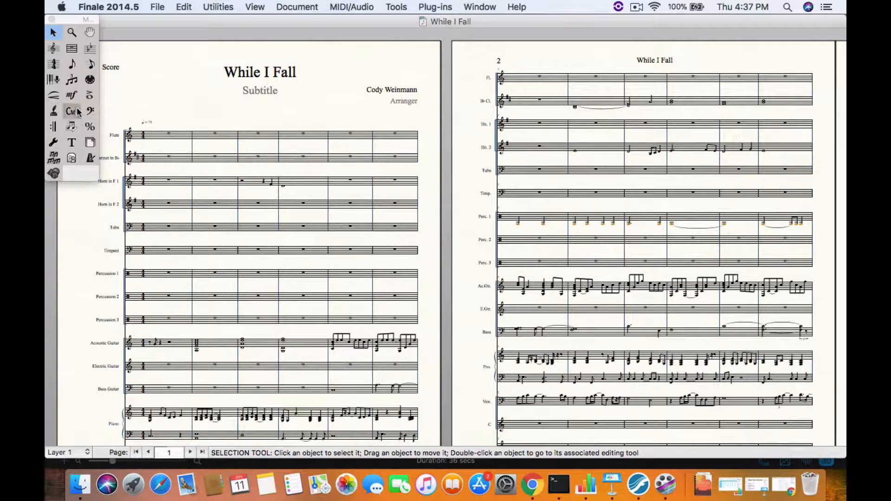
- Draw a crescendo hairpin in the third measure and a decrescendo hairpin in the fifth measure between page 2's piano staves using Smart Shapes
{"action": "left_click", "coordinate": [52, 97]}
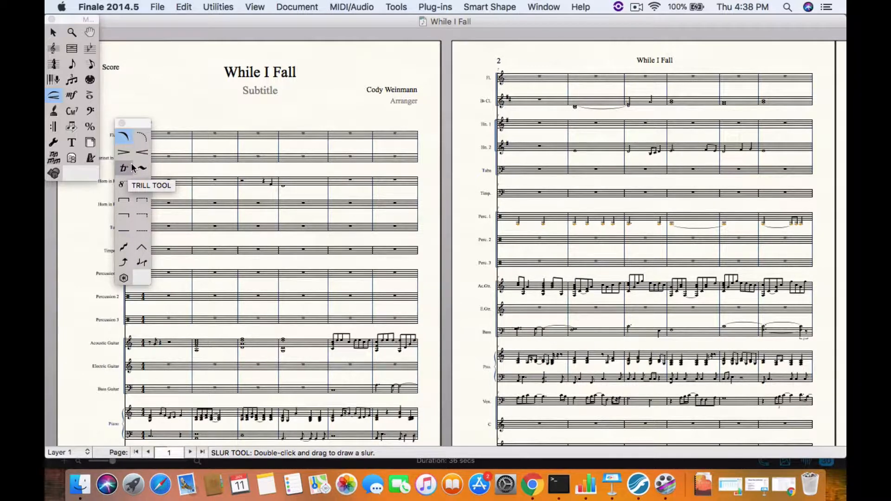
{"action": "left_click", "coordinate": [141, 152]}
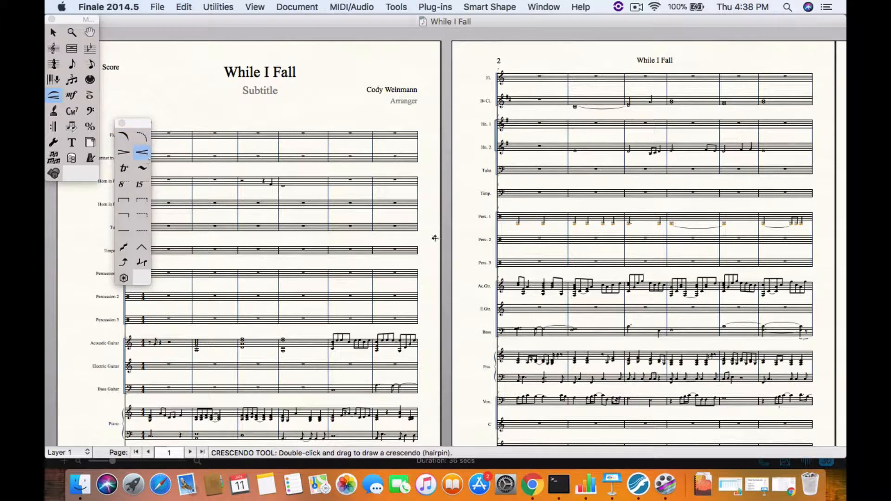
{"action": "scroll", "coordinate": [570, 282], "scroll_direction": "down", "scroll_amount": 5}
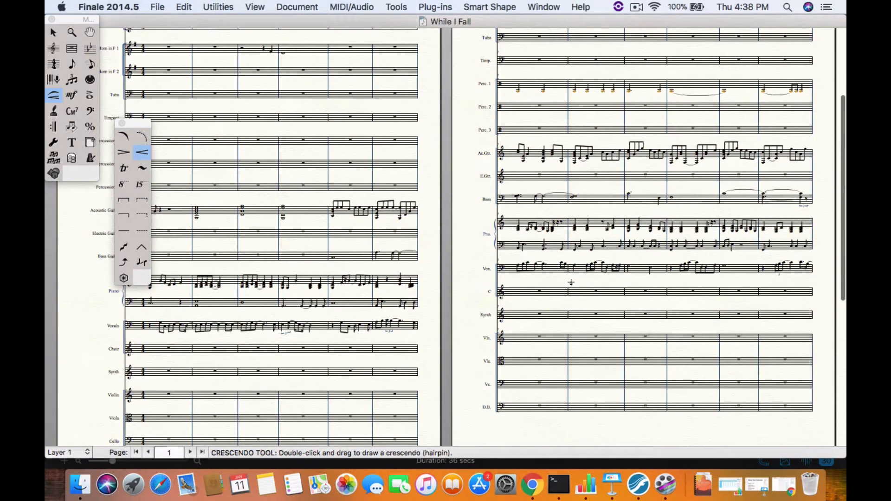
{"action": "scroll", "coordinate": [570, 282], "scroll_direction": "right", "scroll_amount": 6}
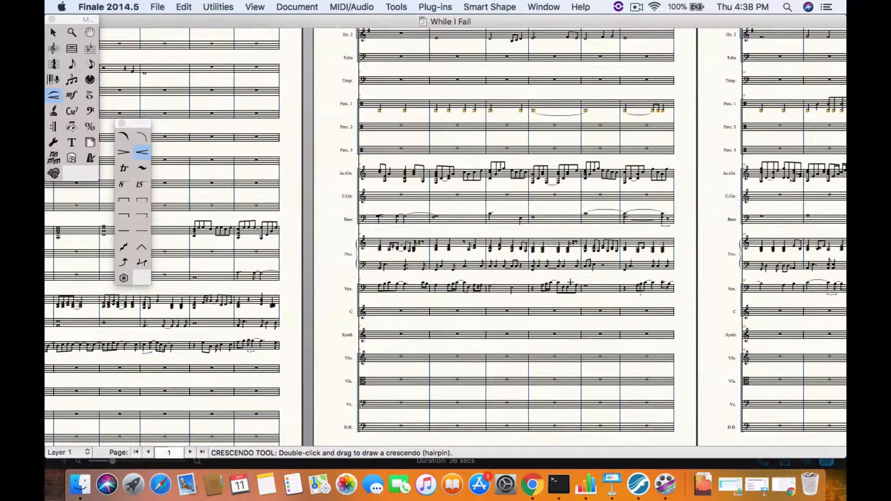
{"action": "scroll", "coordinate": [570, 282], "scroll_direction": "right", "scroll_amount": 4}
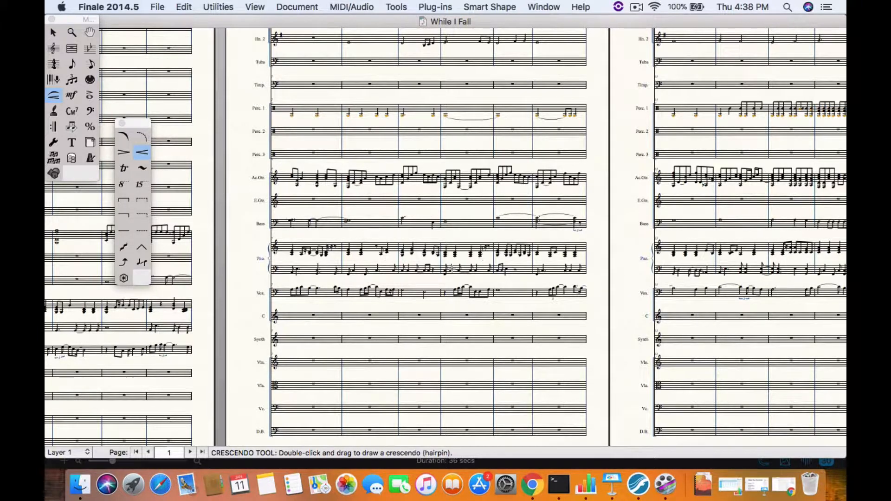
{"action": "left_click", "coordinate": [403, 254]}
{"action": "mouse_move", "coordinate": [404, 255]}
{"action": "left_mouse_down"}
{"action": "mouse_move", "coordinate": [454, 260]}
{"action": "mouse_move", "coordinate": [420, 262]}
{"action": "left_mouse_up"}
{"action": "left_click", "coordinate": [123, 158]}
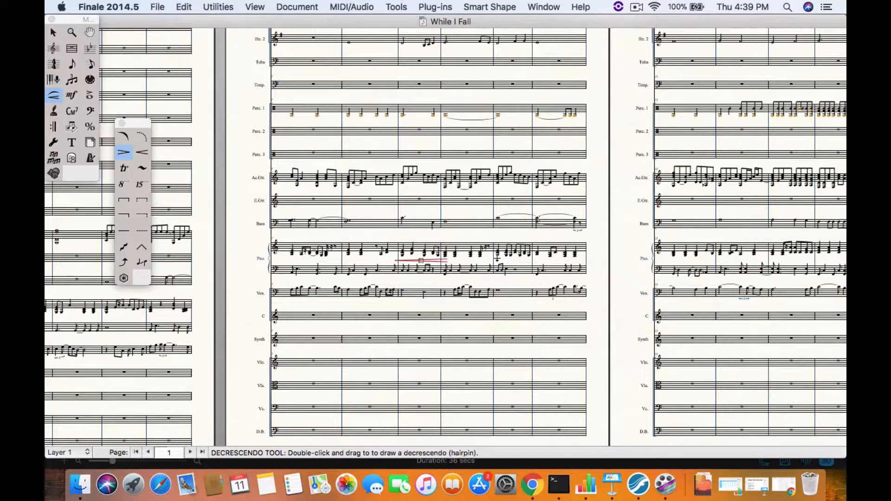
{"action": "mouse_move", "coordinate": [511, 257]}
{"action": "left_mouse_down"}
{"action": "mouse_move", "coordinate": [537, 257]}
{"action": "mouse_move", "coordinate": [514, 259]}
{"action": "left_mouse_up"}
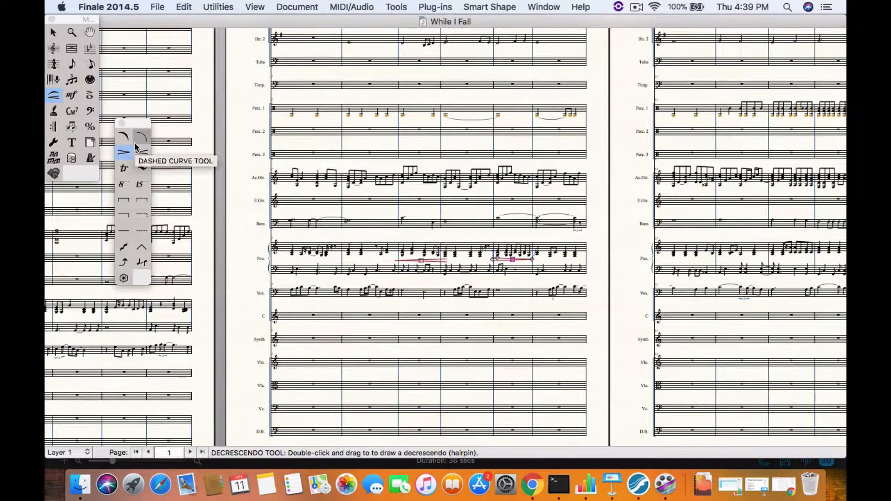
- Draw a solid single-ended bracket between the piano staves and shorten it to span page 2's first measure
{"action": "left_click", "coordinate": [120, 218]}
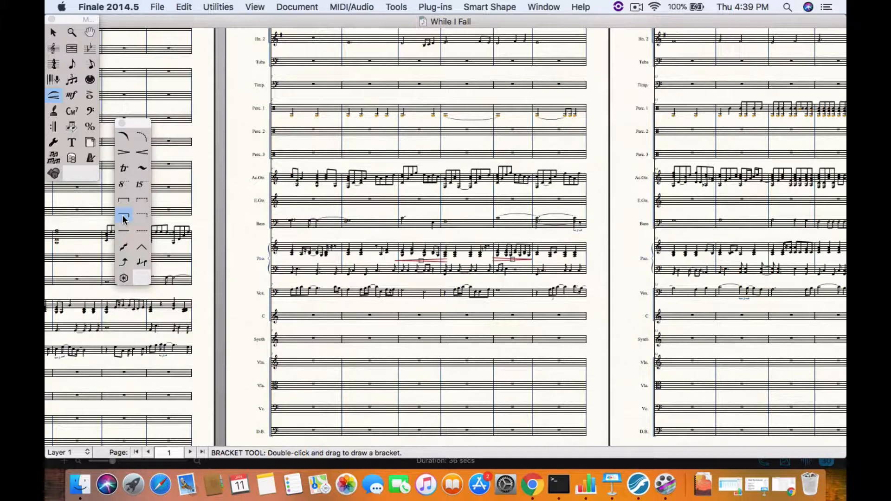
{"action": "left_click", "coordinate": [142, 262]}
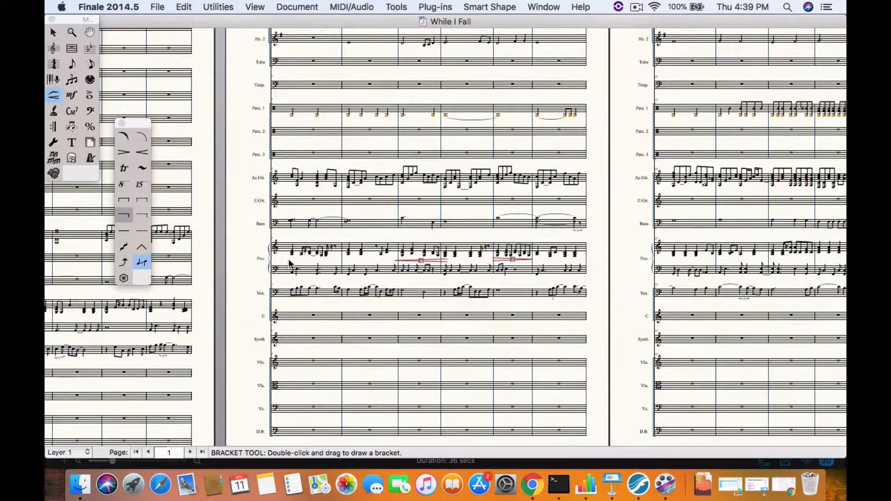
{"action": "left_click", "coordinate": [124, 215]}
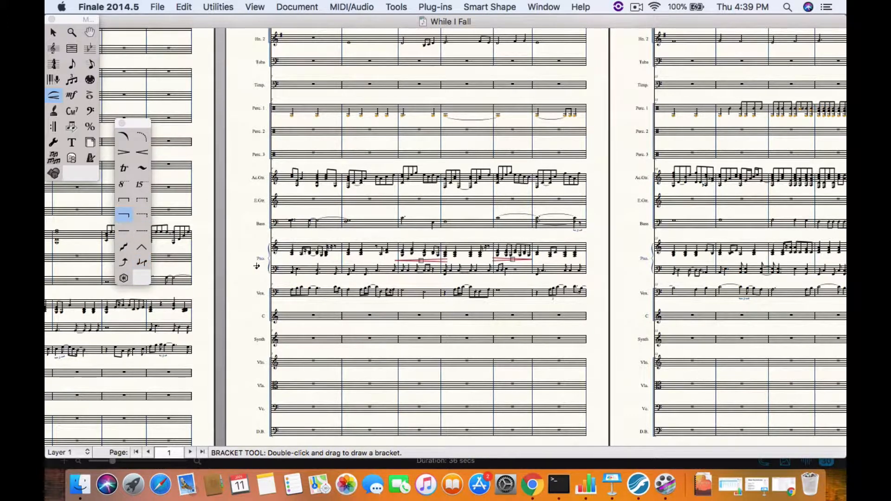
{"action": "double_click", "coordinate": [291, 260]}
{"action": "left_click_drag", "start_coordinate": [291, 260], "coordinate": [352, 263]}
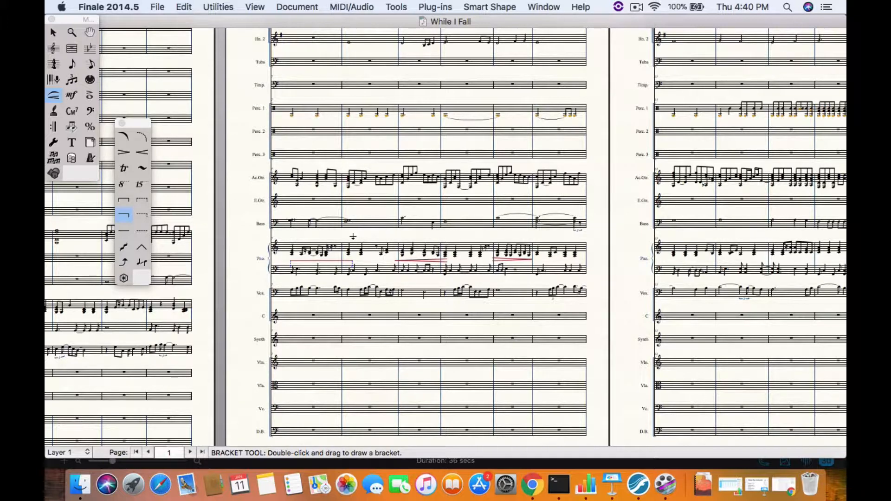
{"action": "left_click_drag", "start_coordinate": [353, 237], "coordinate": [353, 237]}
{"action": "left_click_drag", "start_coordinate": [345, 231], "coordinate": [339, 232]}
- Draw a dashed double-ended bracket above the first three acoustic guitar measures on page 2, adjust its height, and delete it
{"action": "left_click", "coordinate": [142, 199]}
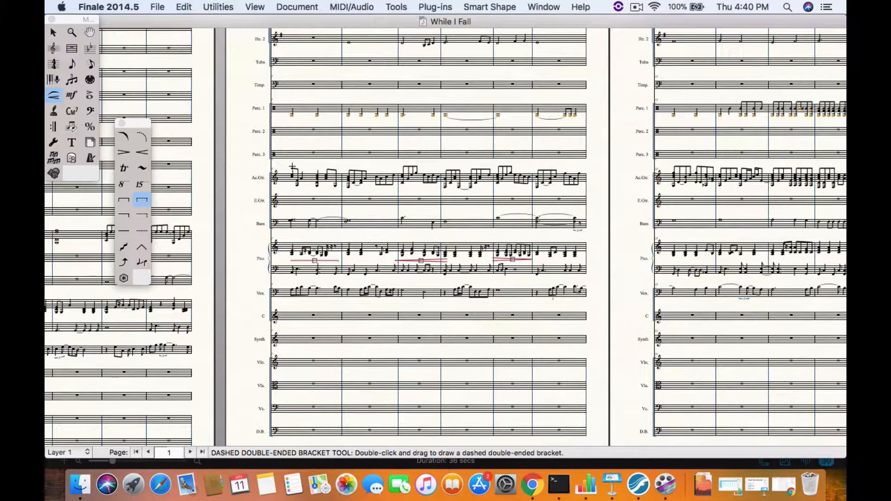
{"action": "left_click_drag", "start_coordinate": [292, 166], "coordinate": [440, 165]}
{"action": "left_click_drag", "start_coordinate": [366, 166], "coordinate": [367, 162]}
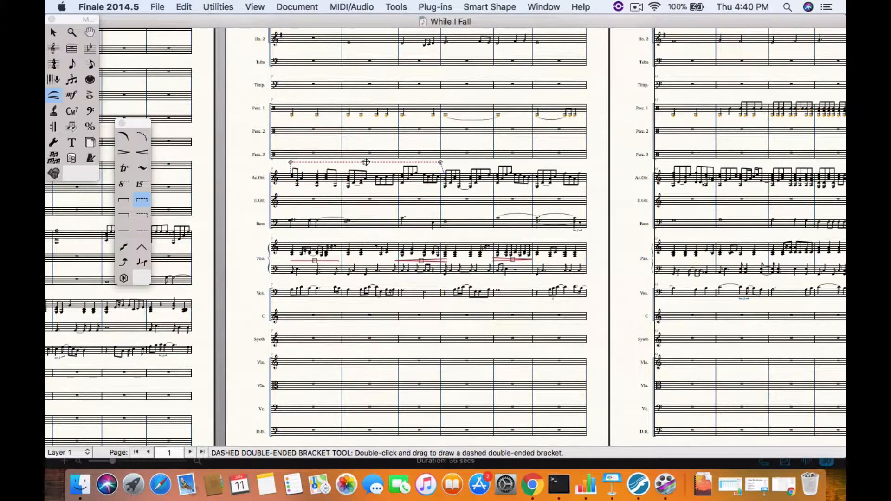
{"action": "key", "text": "Delete"}
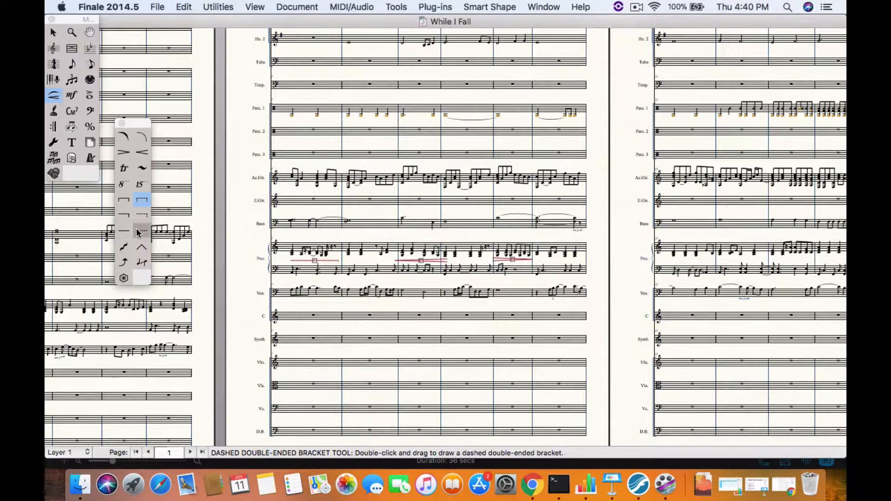
- Add an 8va marking above page 2's acoustic guitar staff from the first measure into the third
{"action": "left_click", "coordinate": [124, 185]}
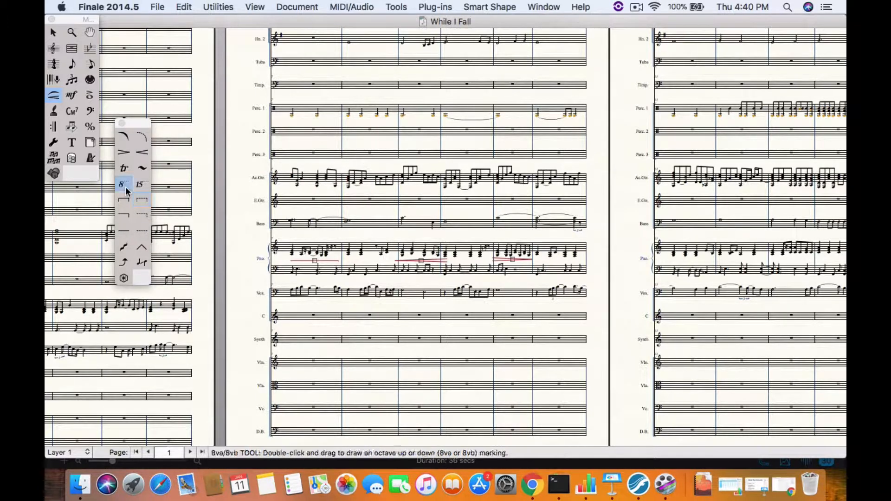
{"action": "double_click", "coordinate": [291, 165]}
{"action": "left_click_drag", "start_coordinate": [291, 166], "coordinate": [418, 171]}
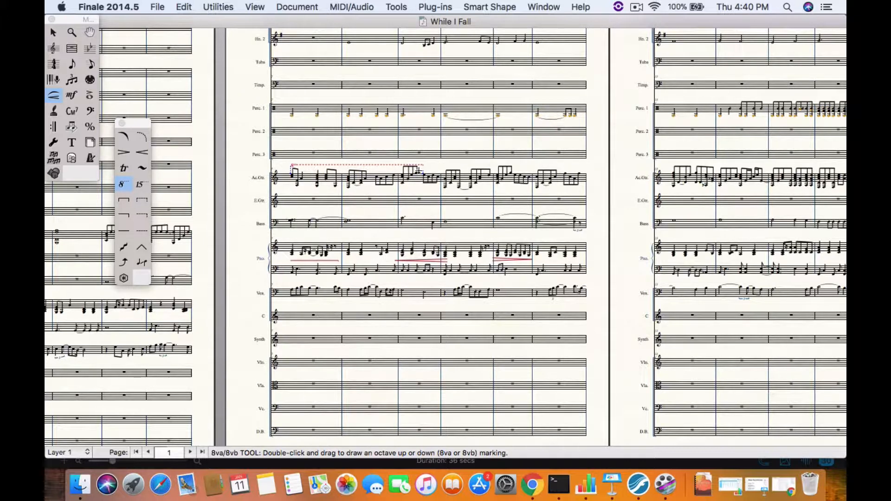
{"action": "left_click_drag", "start_coordinate": [418, 171], "coordinate": [417, 171]}
- Open the Playback Controls, play the score from the beginning with the volume raised, and pause in measure 12
{"action": "left_click", "coordinate": [556, 6]}
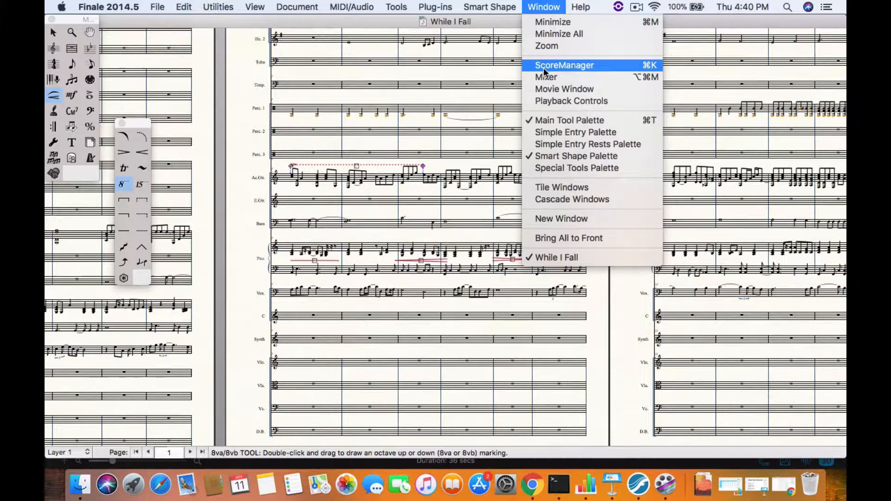
{"action": "left_click", "coordinate": [547, 101]}
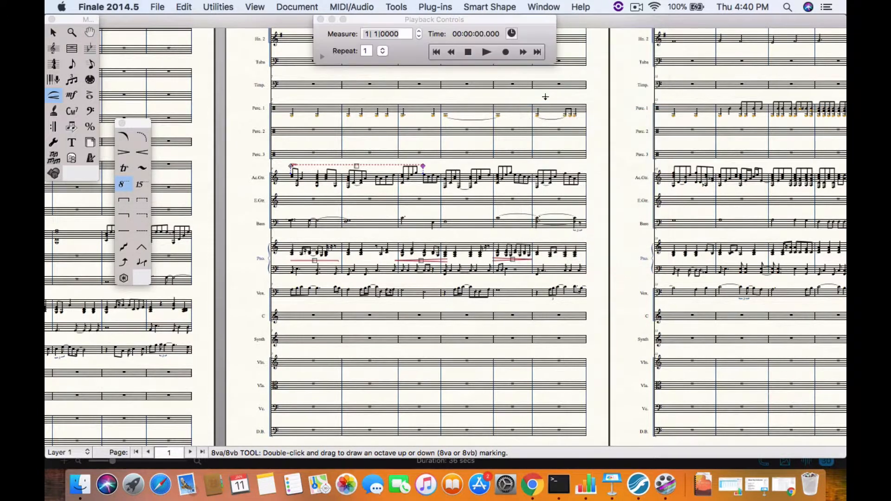
{"action": "left_click", "coordinate": [486, 52]}
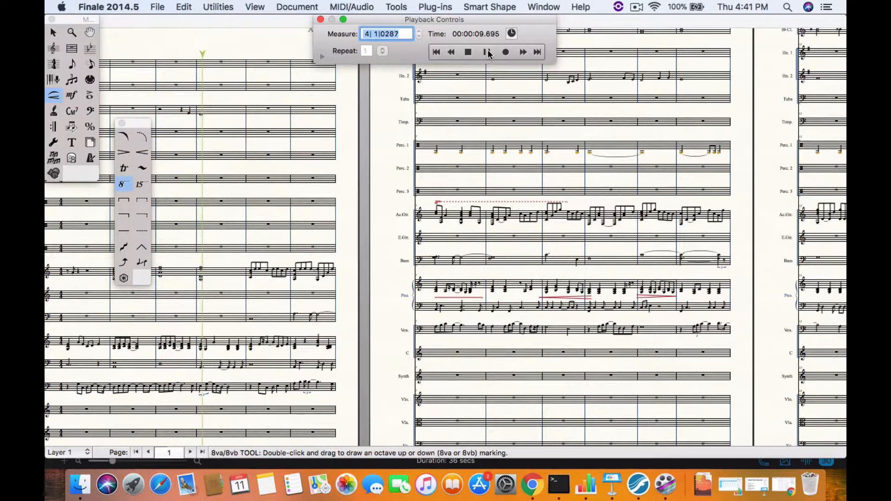
{"action": "key", "text": "XF86AudioRaiseVolume"}
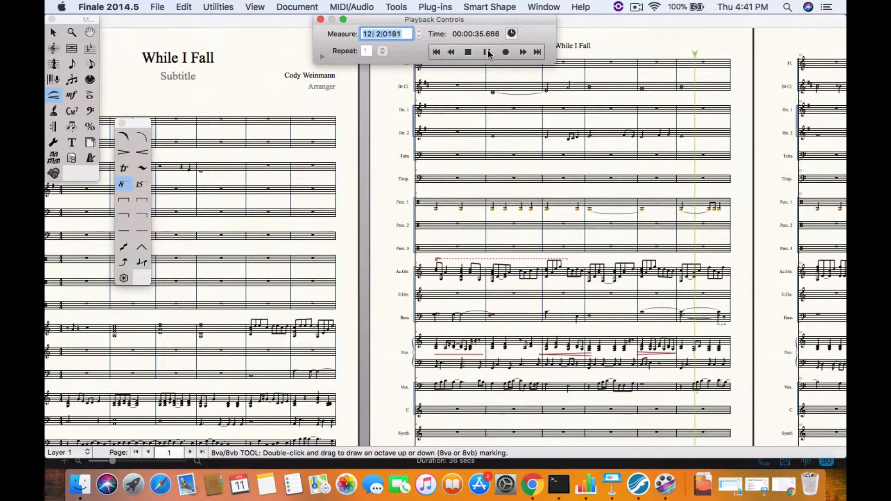
{"action": "left_click", "coordinate": [488, 51]}
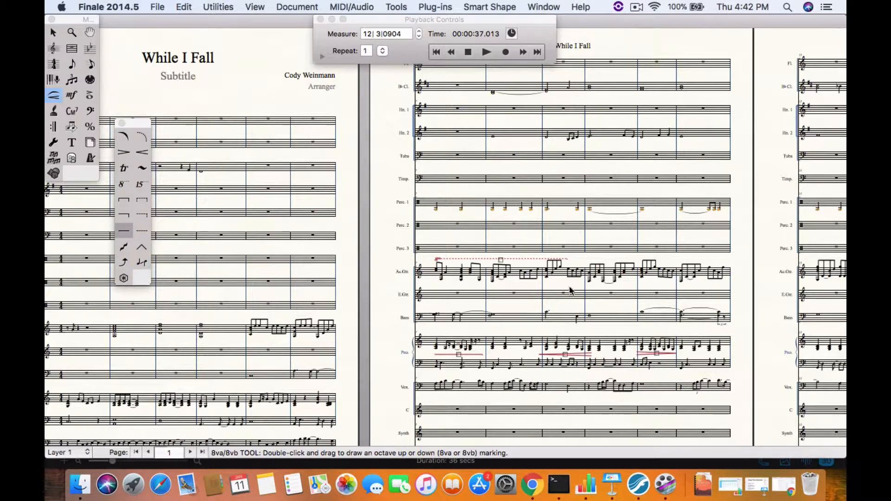
- Draw a solid Smart Shape line below page 2's bass staff and move it up to the timpani staff
{"action": "key", "text": "Escape"}
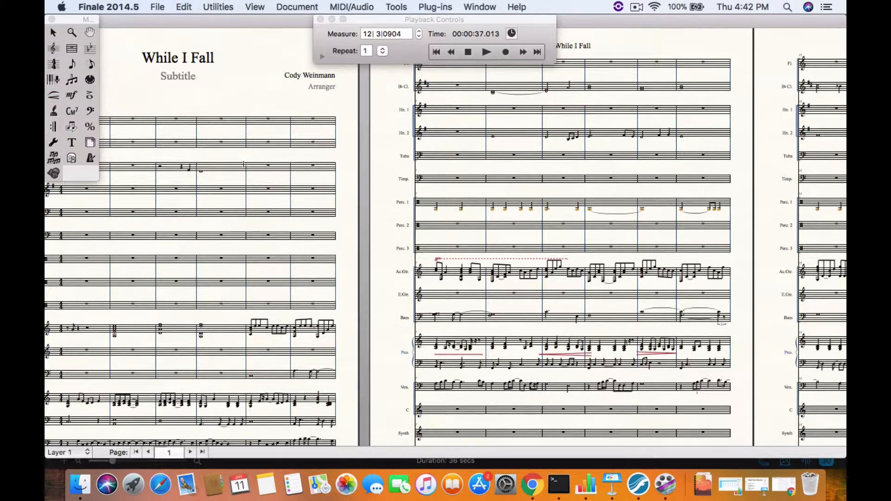
{"action": "left_click", "coordinate": [54, 95]}
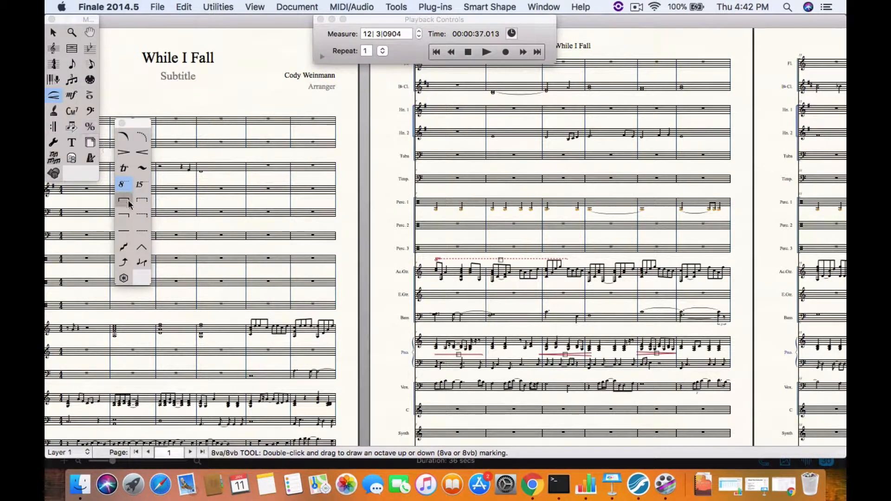
{"action": "left_click", "coordinate": [125, 232]}
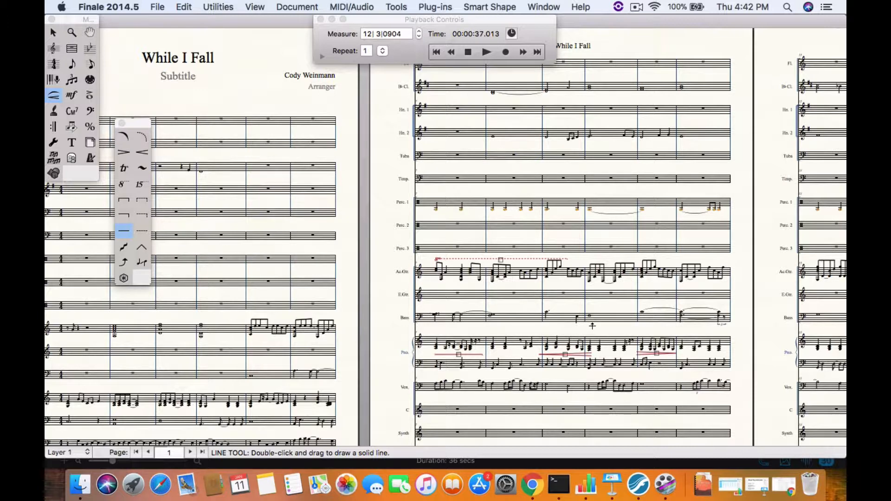
{"action": "left_click_drag", "start_coordinate": [588, 325], "coordinate": [660, 327]}
{"action": "left_click_drag", "start_coordinate": [623, 327], "coordinate": [599, 175]}
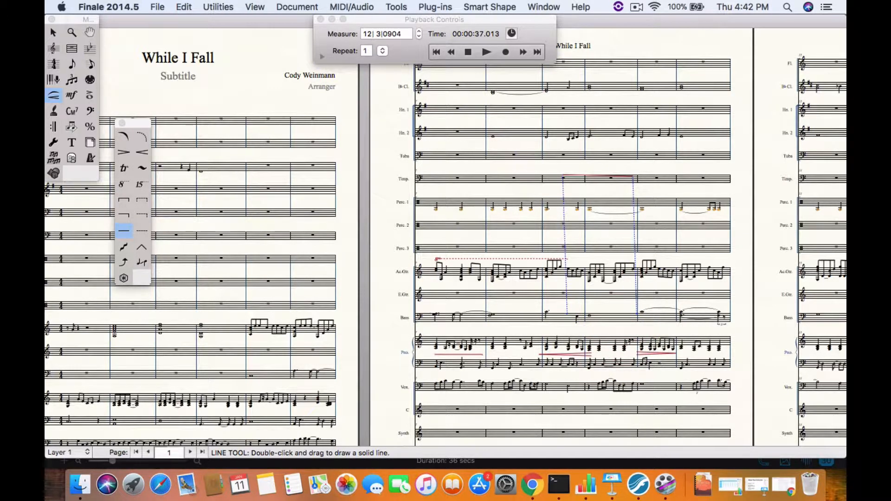
{"action": "left_click", "coordinate": [650, 156]}
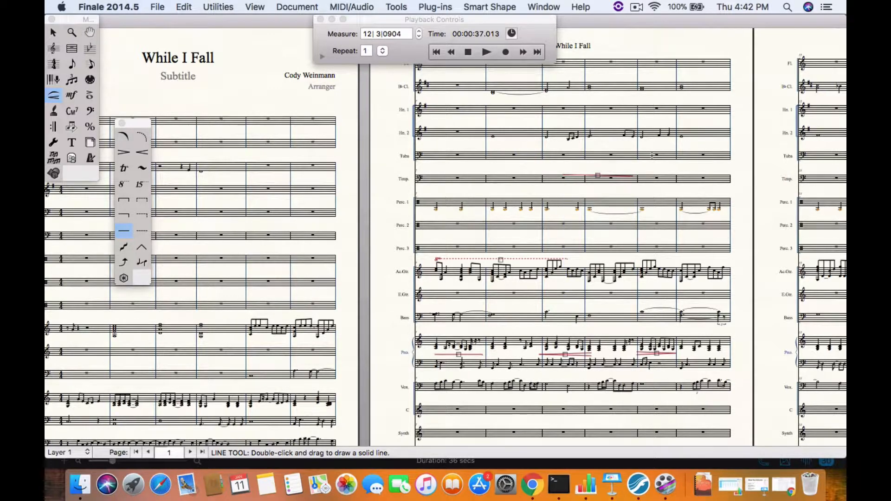
- Move the solid line from the timpani staff to the start of the piano system on page 2 and delete it
{"action": "scroll", "coordinate": [623, 216], "scroll_direction": "down", "scroll_amount": 10}
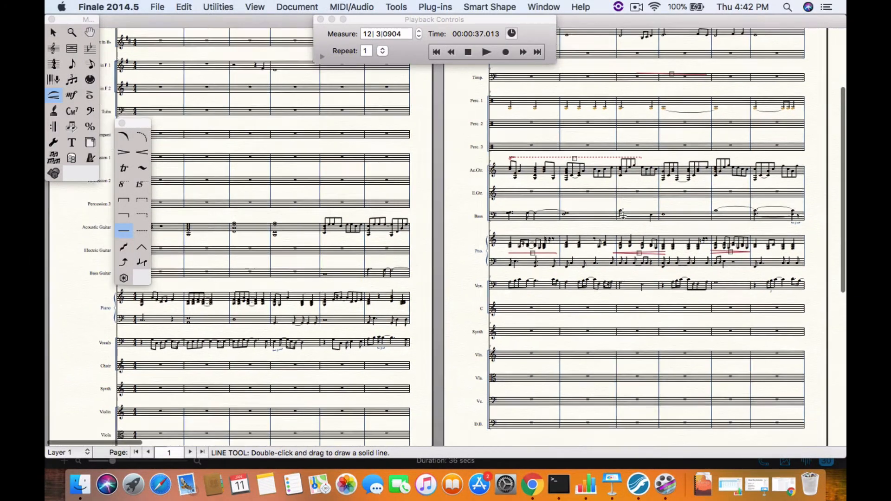
{"action": "scroll", "coordinate": [623, 216], "scroll_direction": "up", "scroll_amount": 5}
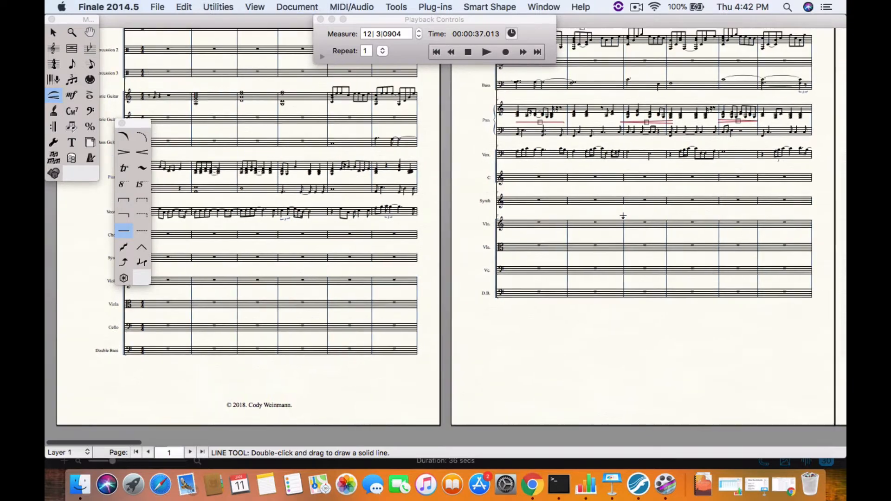
{"action": "scroll", "coordinate": [638, 174], "scroll_direction": "up", "scroll_amount": 8}
{"action": "scroll", "coordinate": [638, 174], "scroll_direction": "right", "scroll_amount": 4}
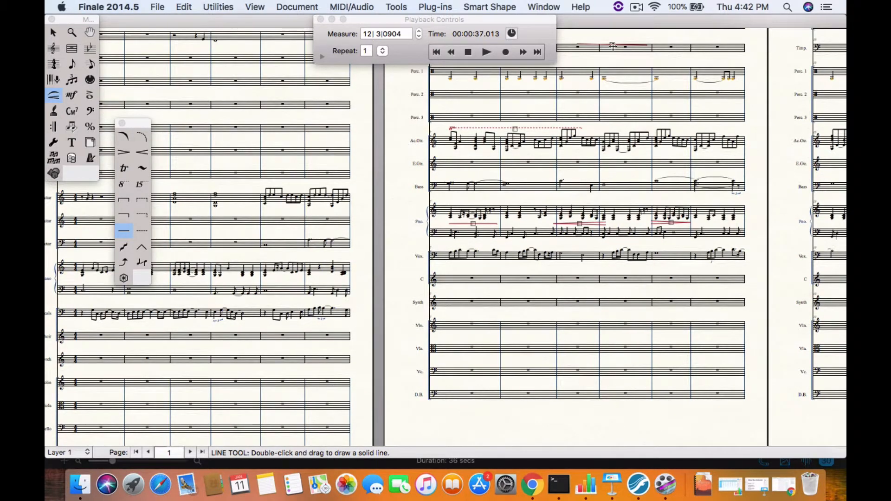
{"action": "left_click_drag", "start_coordinate": [613, 45], "coordinate": [419, 239]}
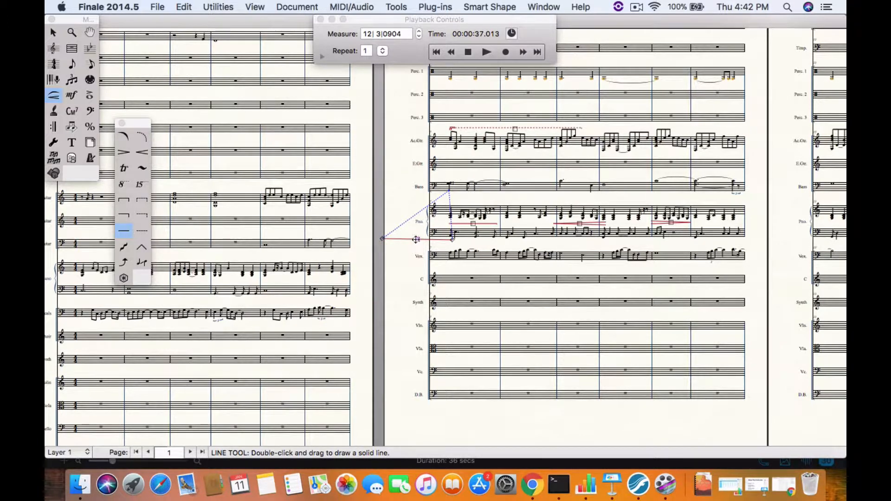
{"action": "left_click_drag", "start_coordinate": [417, 240], "coordinate": [417, 241]}
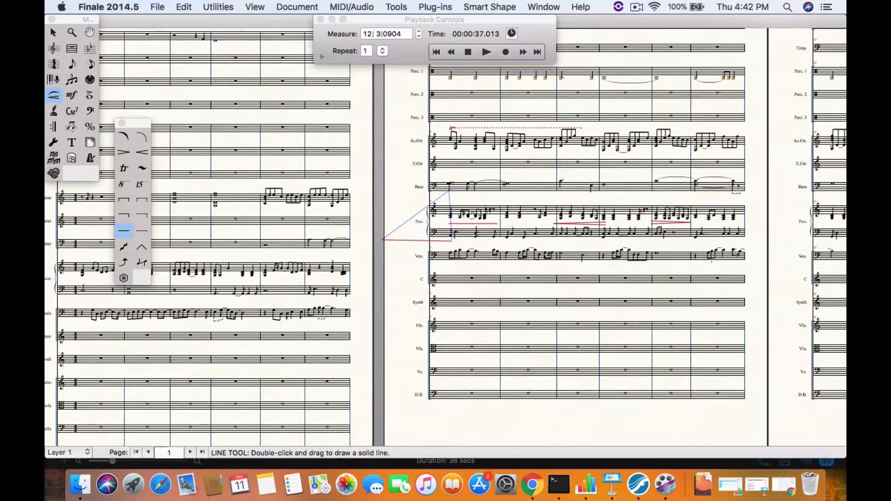
{"action": "key", "text": "Delete"}
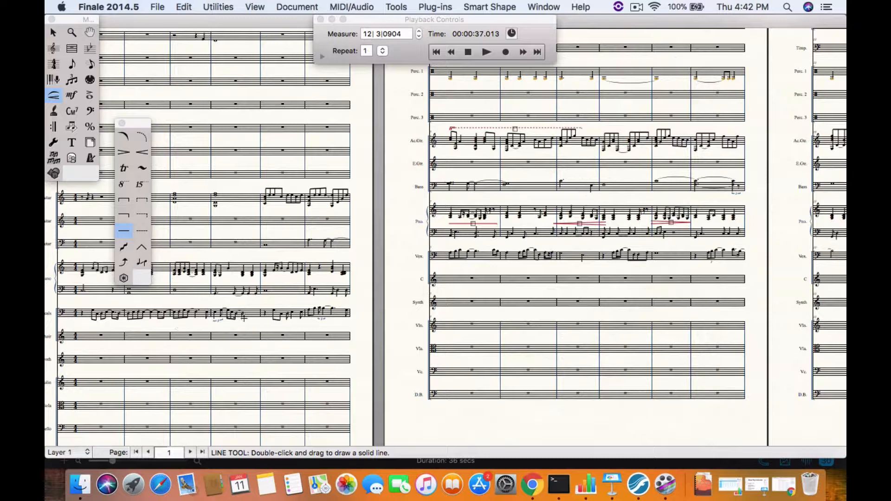
- Draw a solid line below page 1's vocals staff in measures 4–5 and a wavy custom line between the Percussion 1 and 2 staves
{"action": "mouse_move", "coordinate": [241, 324]}
{"action": "left_mouse_down"}
{"action": "mouse_move", "coordinate": [281, 328]}
{"action": "mouse_move", "coordinate": [275, 324]}
{"action": "left_mouse_up"}
{"action": "left_click", "coordinate": [123, 279]}
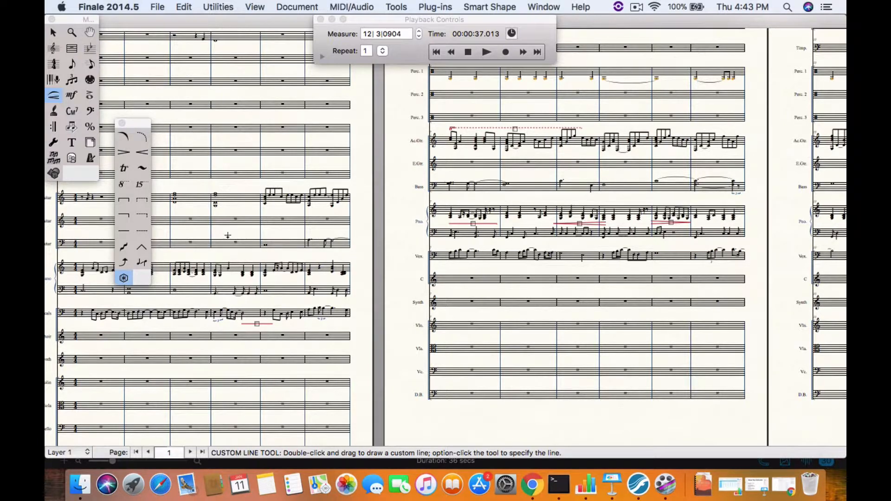
{"action": "double_click", "coordinate": [232, 139]}
{"action": "left_click_drag", "start_coordinate": [231, 139], "coordinate": [315, 140]}
- Browse the available custom line styles in Smart Line Selection, including the harmonic and palm mute lines, without choosing one
{"action": "left_click", "coordinate": [123, 278], "text": "alt"}
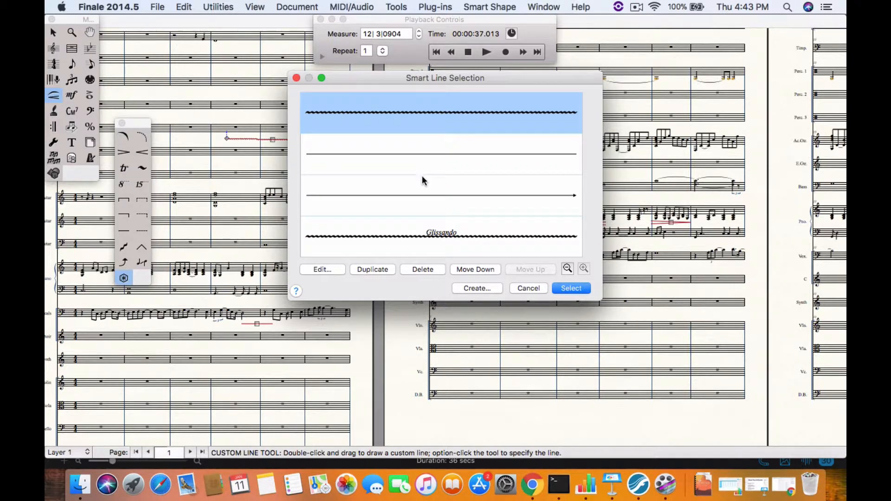
{"action": "scroll", "coordinate": [433, 197], "scroll_direction": "down", "scroll_amount": 10}
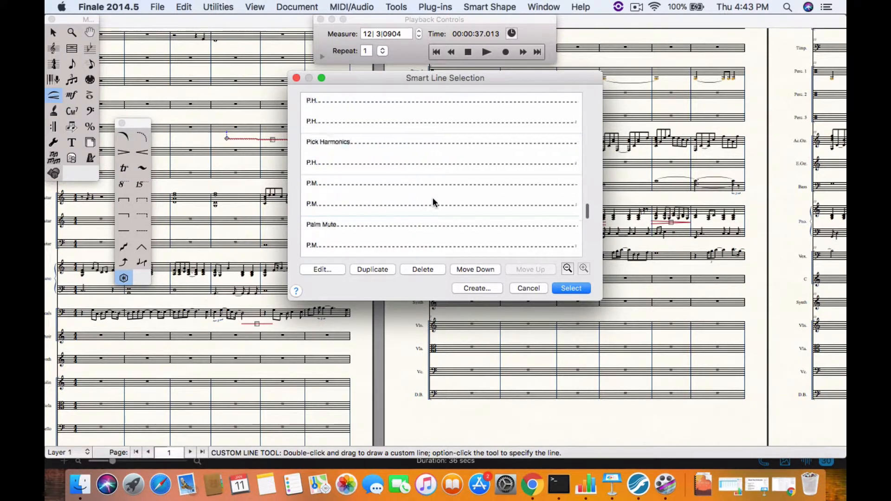
{"action": "scroll", "coordinate": [433, 203], "scroll_direction": "down", "scroll_amount": 2}
{"action": "scroll", "coordinate": [433, 202], "scroll_direction": "up", "scroll_amount": 3}
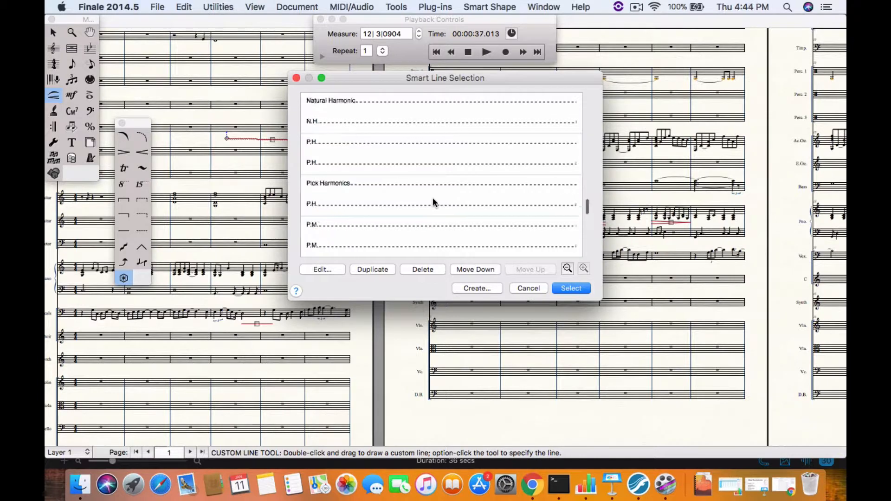
{"action": "scroll", "coordinate": [433, 202], "scroll_direction": "up", "scroll_amount": 2}
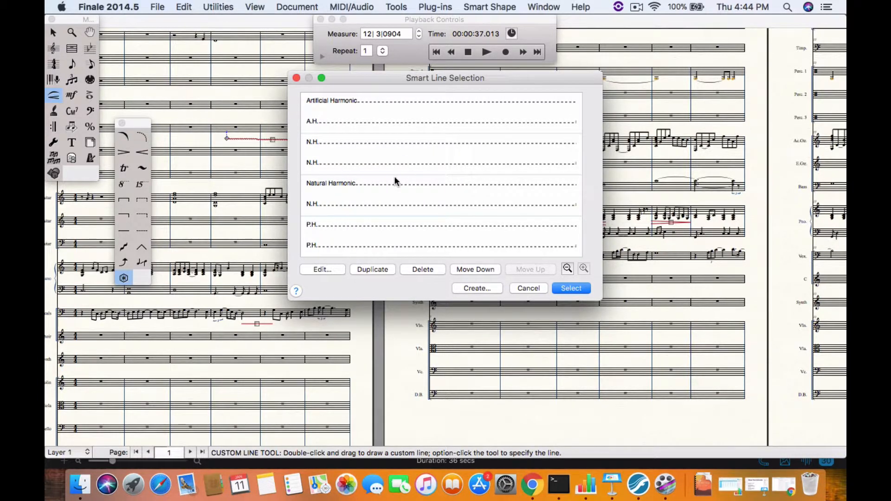
{"action": "left_click", "coordinate": [531, 285]}
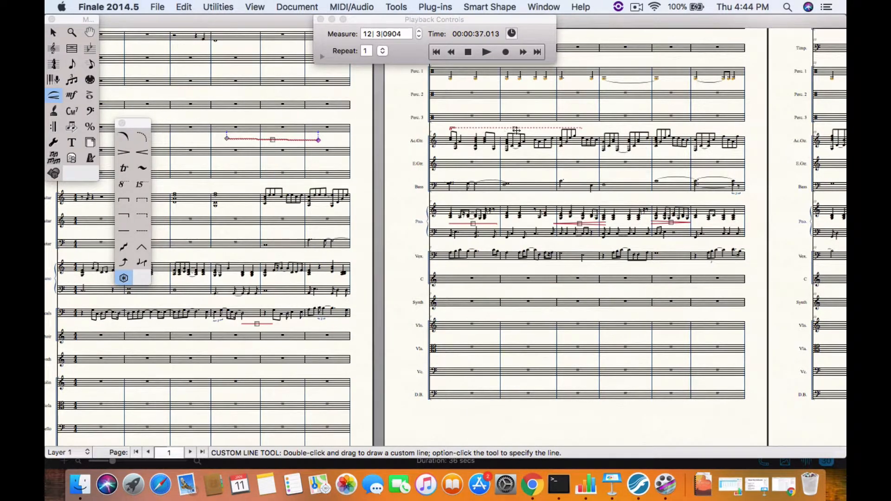
- Delete the 8va marking above page 2's acoustic guitar staff
{"action": "left_click", "coordinate": [515, 130]}
{"action": "key", "text": "Delete"}
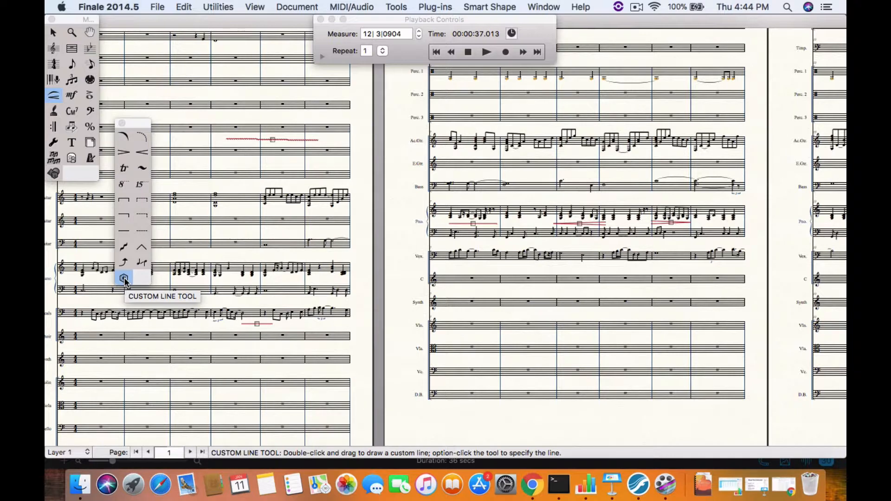
- Draw a Natural Harmonic custom line above page 2's acoustic guitar staff from the first measure into the fourth
{"action": "left_click", "coordinate": [124, 278], "text": "alt"}
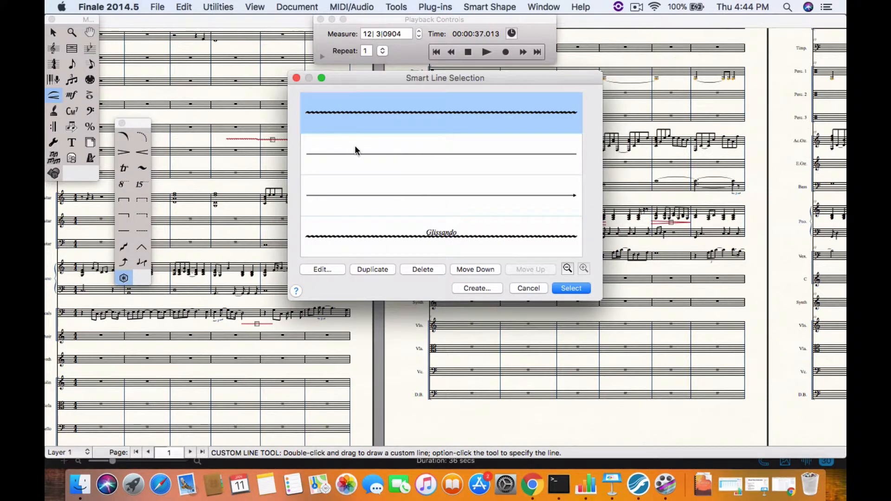
{"action": "scroll", "coordinate": [389, 186], "scroll_direction": "down", "scroll_amount": 5}
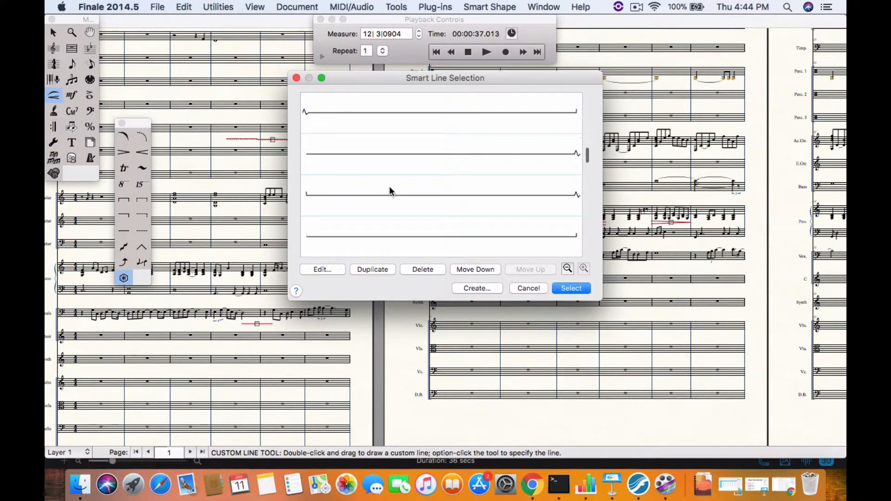
{"action": "scroll", "coordinate": [390, 188], "scroll_direction": "up", "scroll_amount": 2}
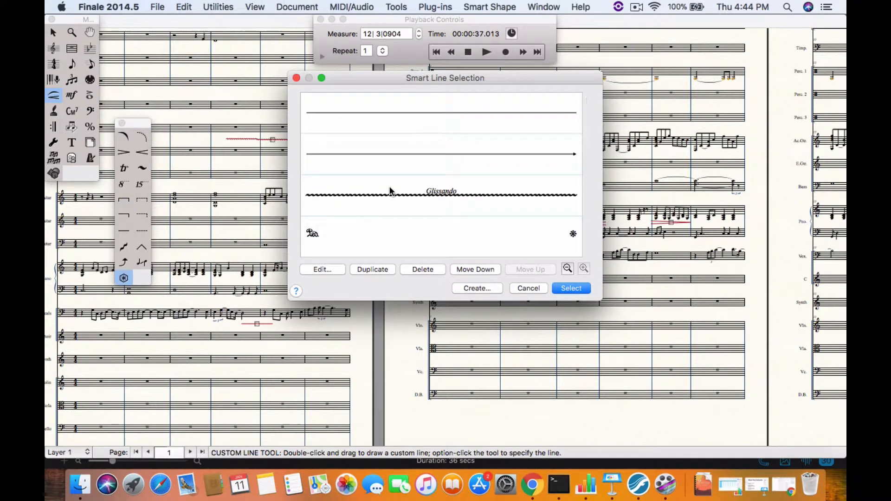
{"action": "scroll", "coordinate": [390, 189], "scroll_direction": "up", "scroll_amount": 1}
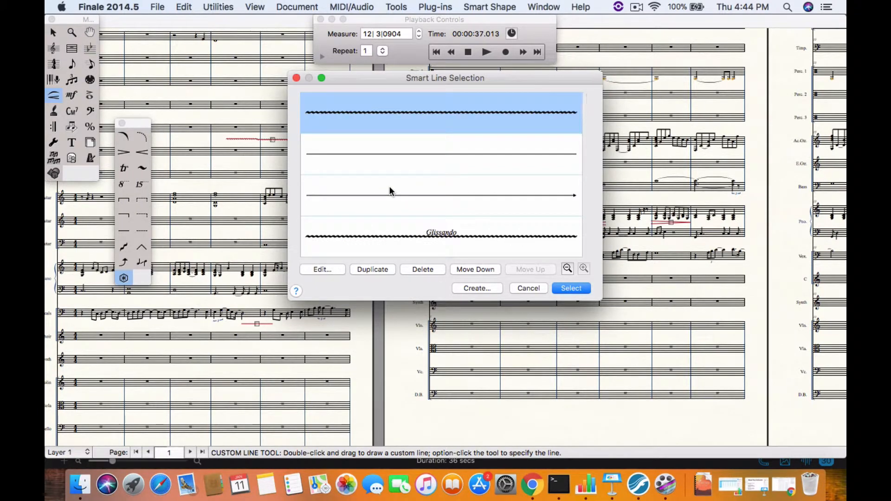
{"action": "scroll", "coordinate": [390, 190], "scroll_direction": "down", "scroll_amount": 4}
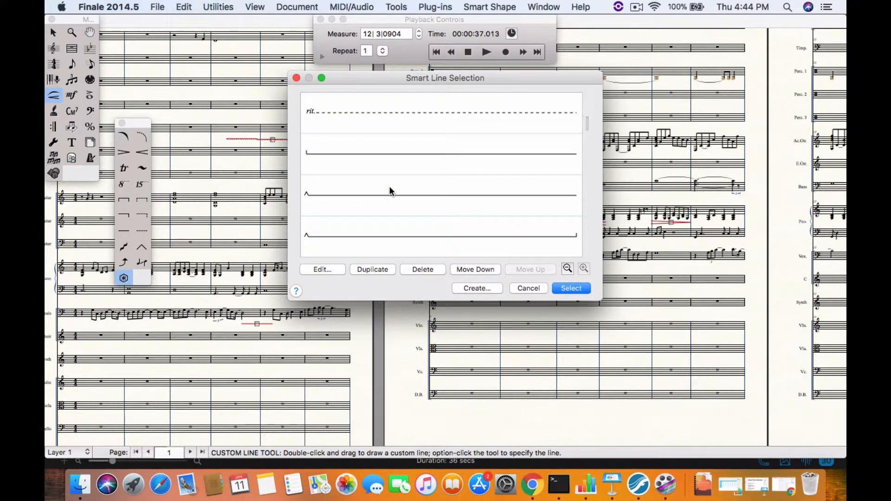
{"action": "scroll", "coordinate": [390, 191], "scroll_direction": "down", "scroll_amount": 5}
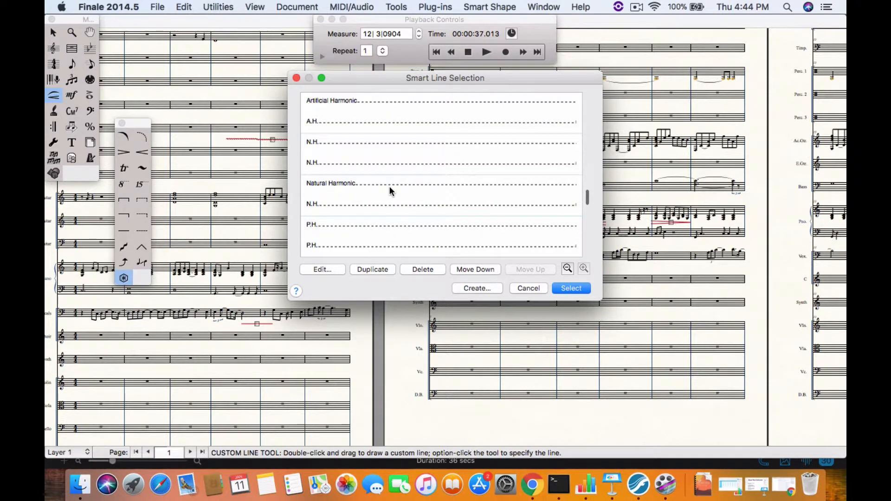
{"action": "scroll", "coordinate": [389, 186], "scroll_direction": "up", "scroll_amount": 2}
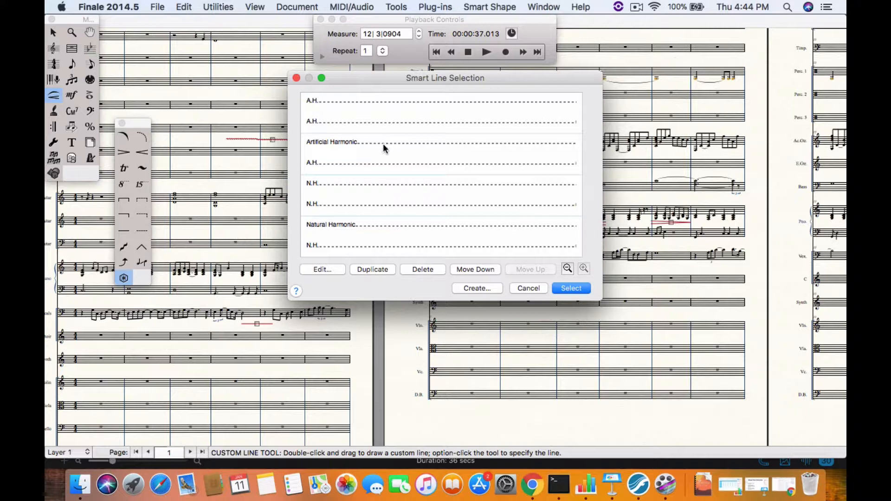
{"action": "left_click", "coordinate": [367, 226]}
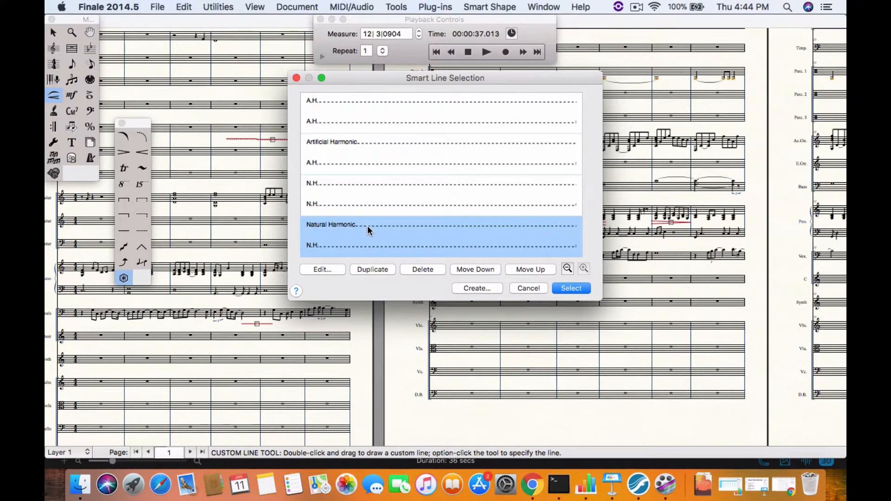
{"action": "left_click", "coordinate": [579, 289]}
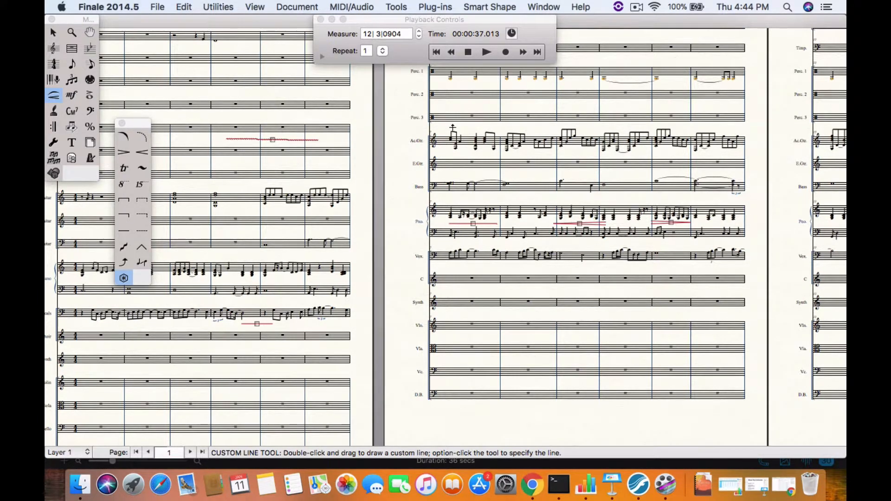
{"action": "left_click", "coordinate": [453, 129]}
{"action": "left_click_drag", "start_coordinate": [453, 129], "coordinate": [608, 129]}
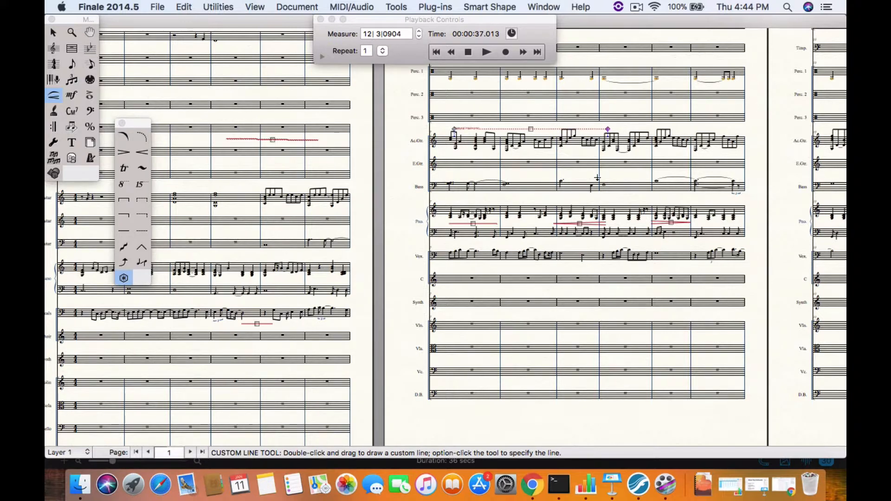
- Rewind playback to measure 6, play the score from there, and pause in measure 10
{"action": "left_click", "coordinate": [454, 55]}
{"action": "left_click", "coordinate": [454, 55]}
{"action": "left_click", "coordinate": [453, 56]}
{"action": "left_click", "coordinate": [453, 56]}
{"action": "left_click", "coordinate": [454, 56]}
{"action": "left_click", "coordinate": [454, 55]}
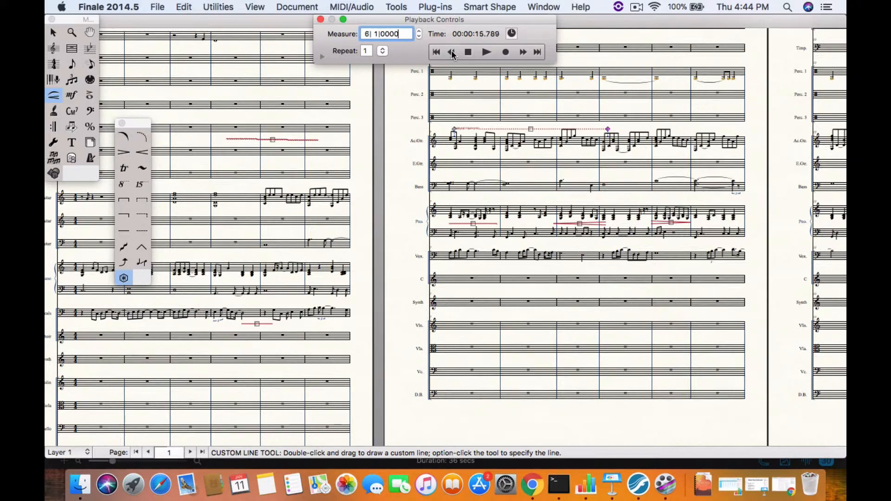
{"action": "left_click", "coordinate": [487, 52]}
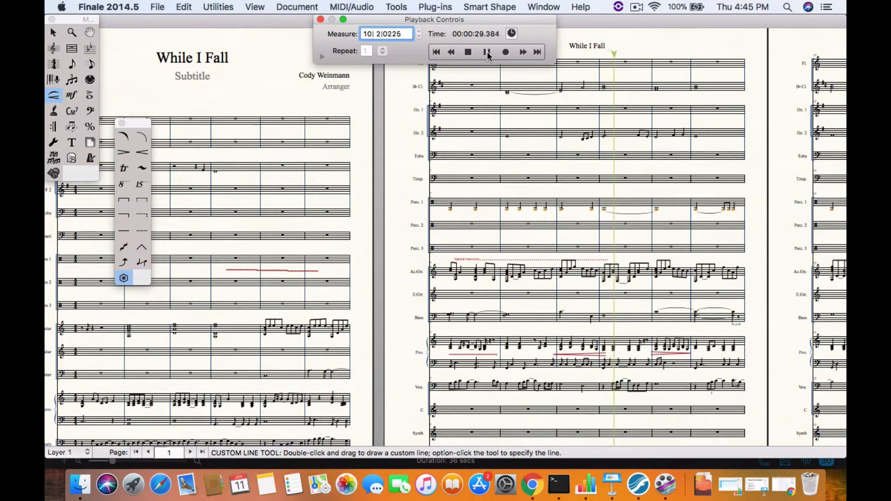
{"action": "key", "text": "space"}
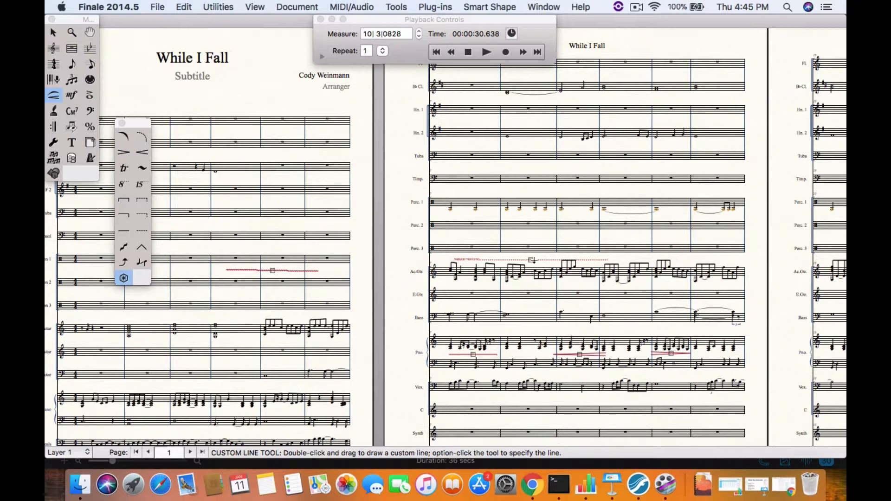
- Delete the Natural Harmonic line above page 2's acoustic guitar staff
{"action": "left_click", "coordinate": [533, 261]}
{"action": "key", "text": "Delete"}
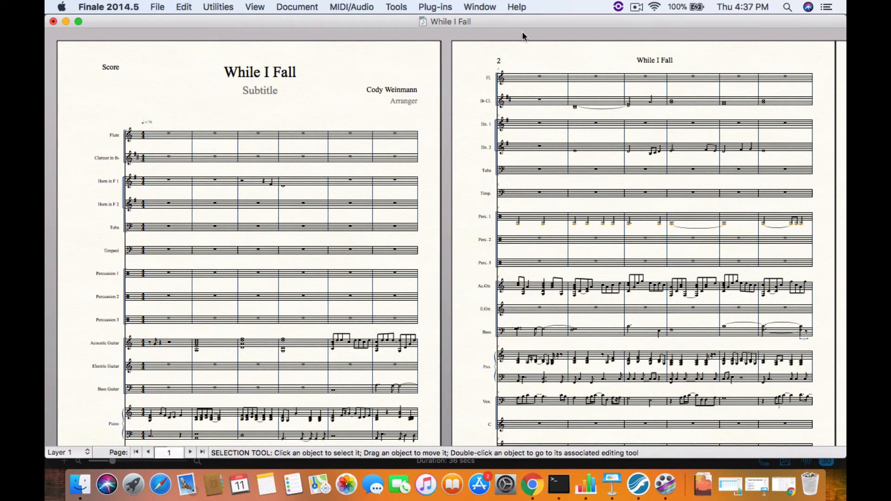
- Show the Main Tool Palette for the While I Fall score
{"action": "left_click", "coordinate": [481, 7]}
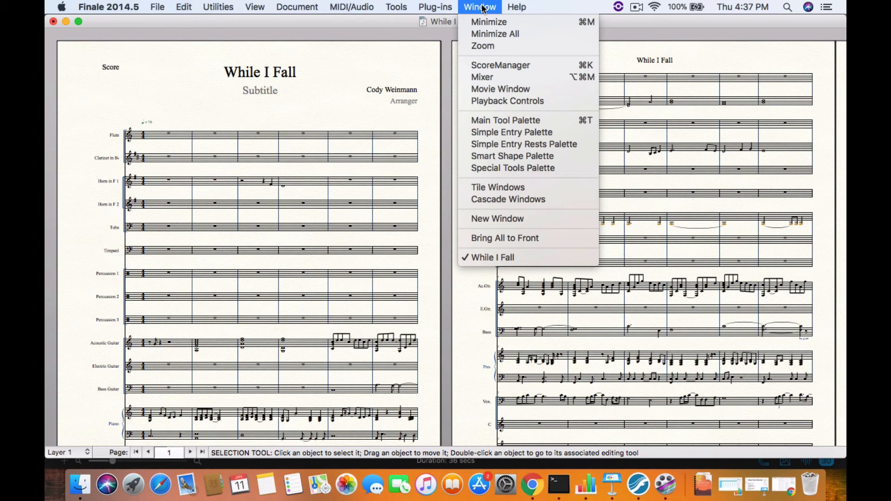
{"action": "left_click", "coordinate": [507, 122]}
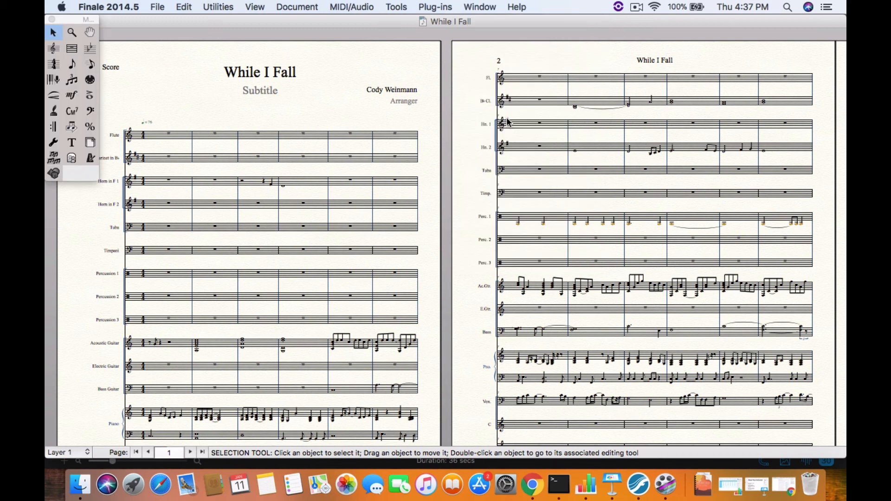